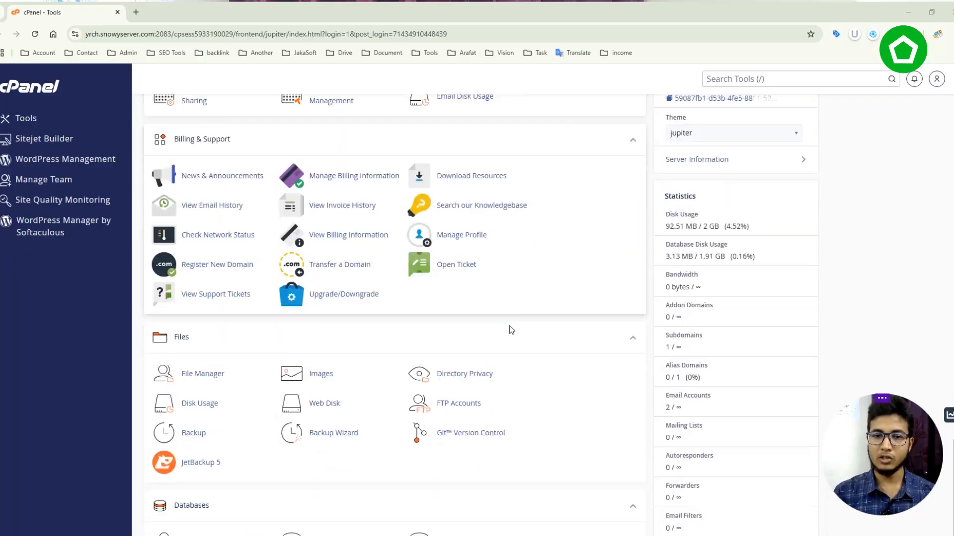
scroll(497, 333, down, 10)
scroll(476, 328, down, 6)
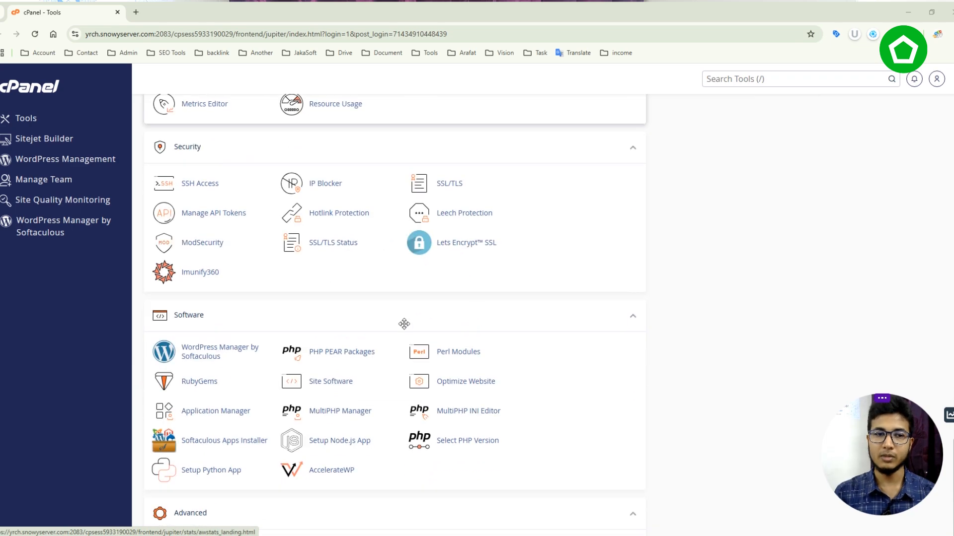
scroll(558, 346, up, 6)
scroll(558, 346, up, 15)
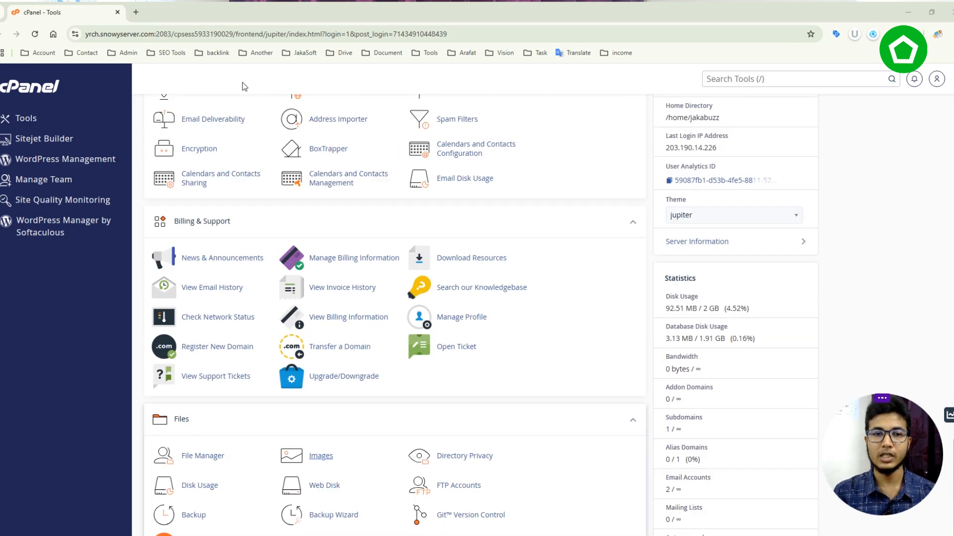
scroll(372, 322, down, 10)
scroll(330, 320, down, 4)
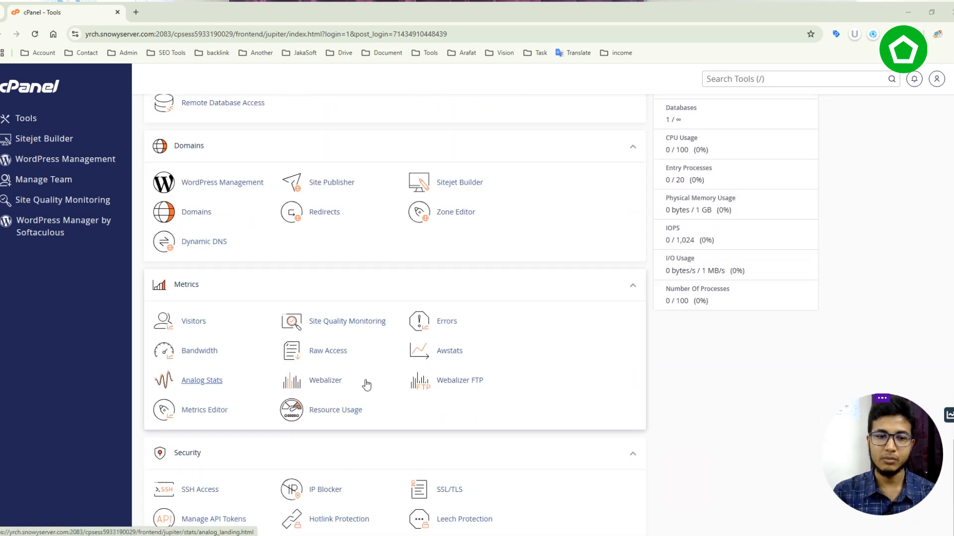
scroll(562, 395, up, 14)
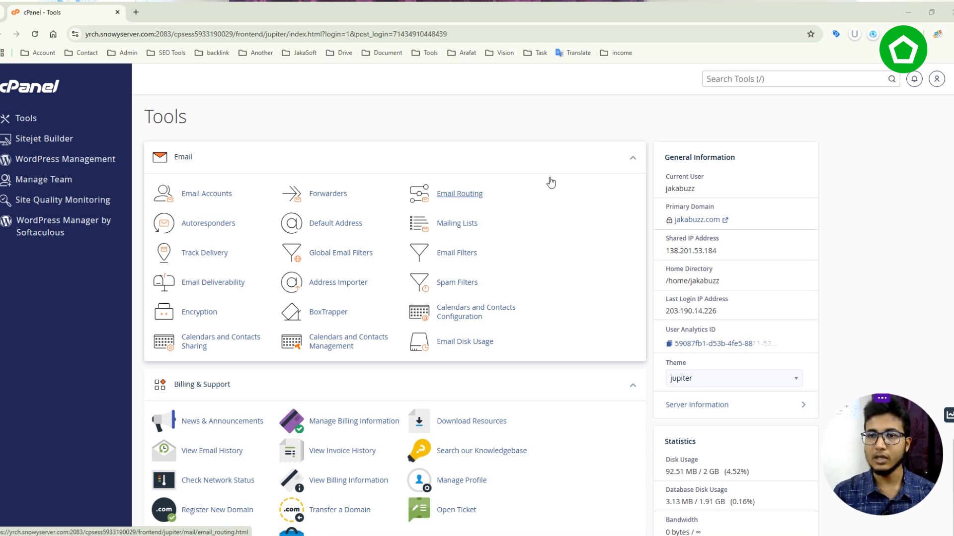
- Search the tools for "domain" and open the Domains tool in a new browser tab
click(718, 80)
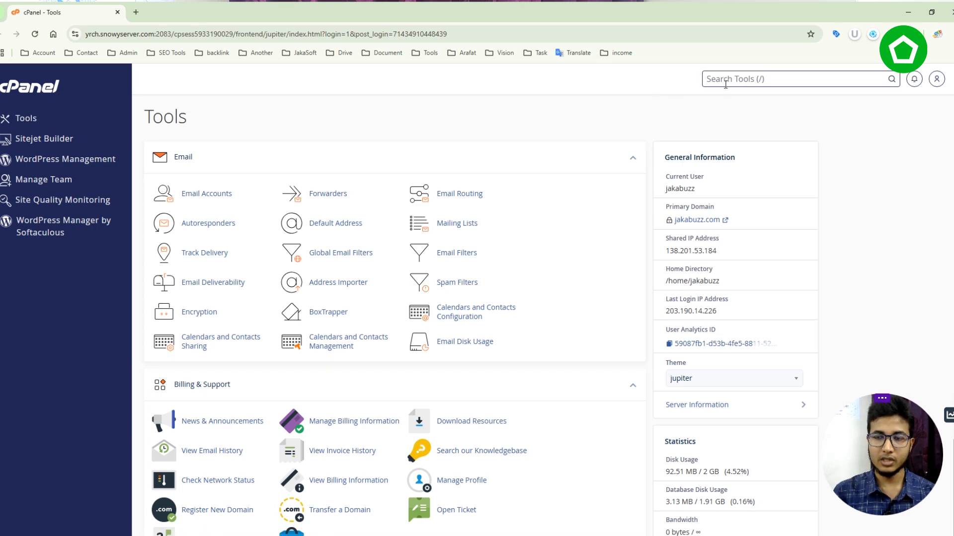
text(do)
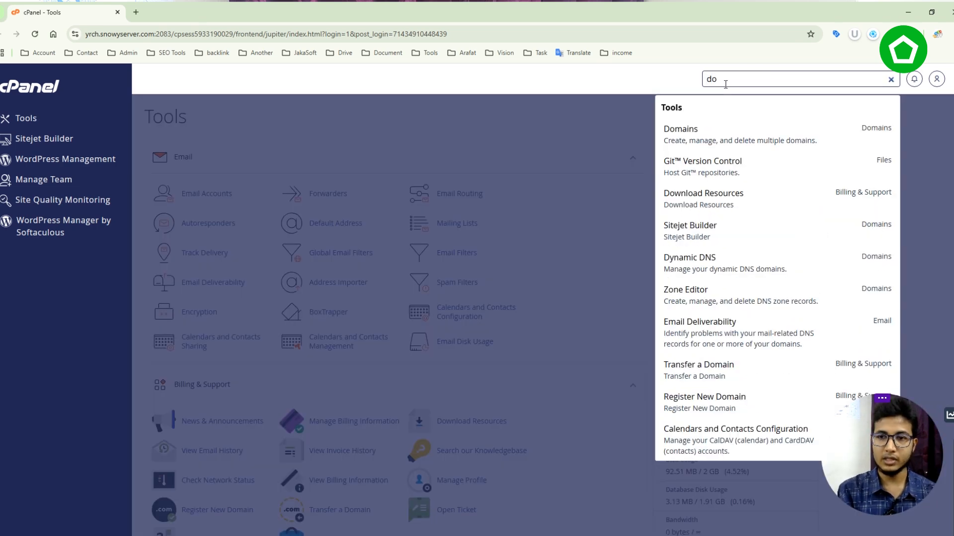
text(main)
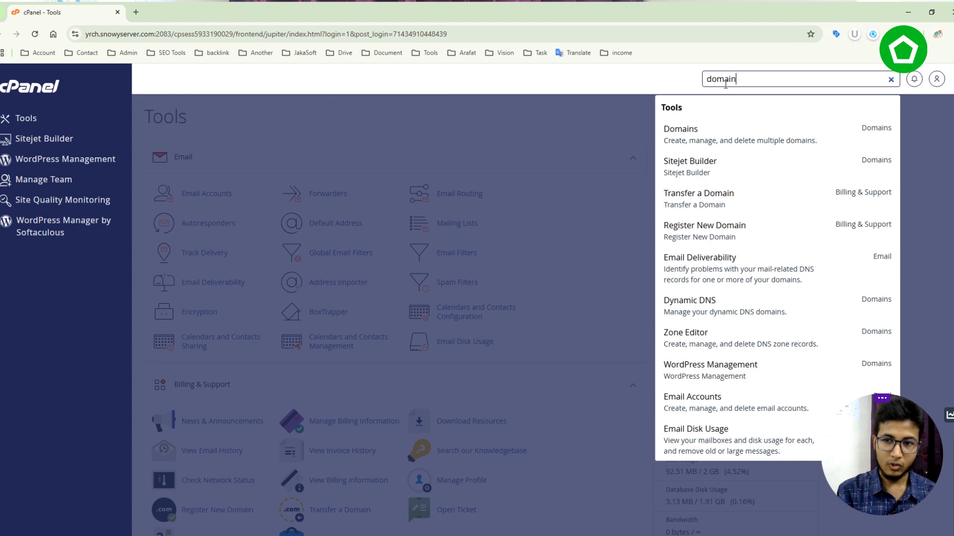
middle_click(736, 139)
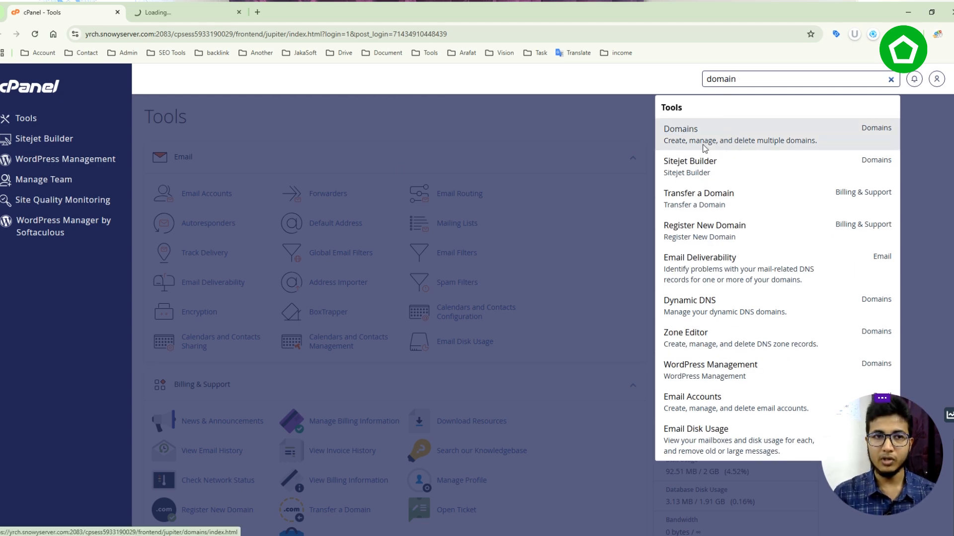
click(207, 7)
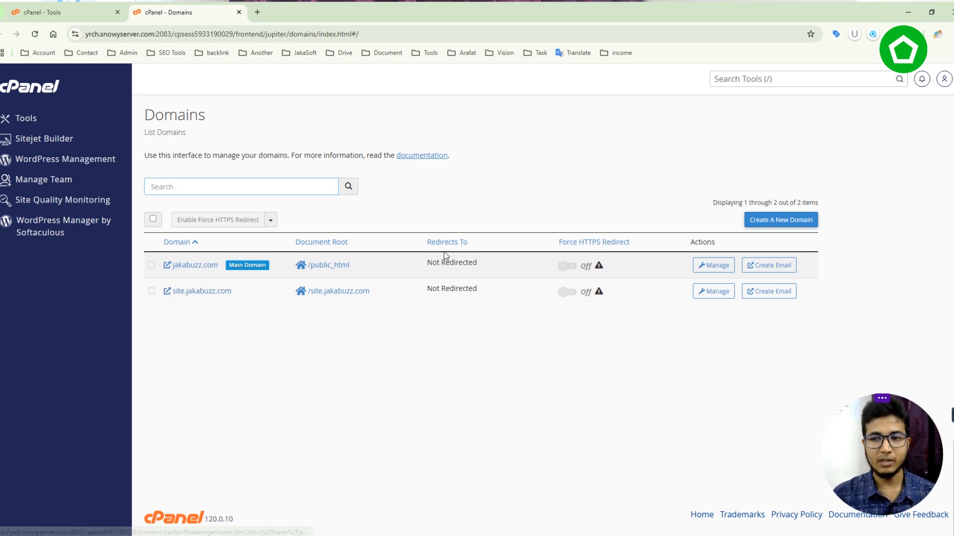
- Create the subdomain service.jakabuzz.com with its own unshared document root, service.jakabuzz.com
click(797, 222)
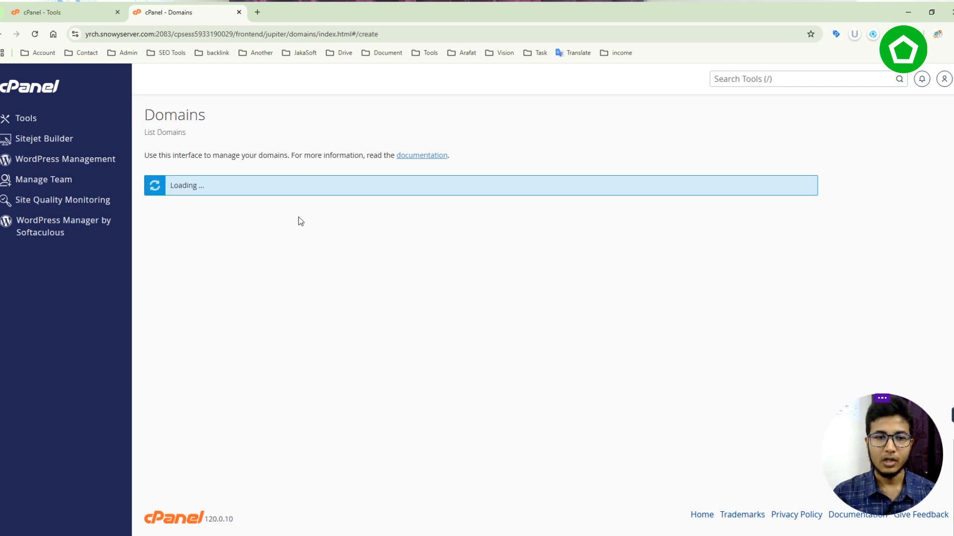
click(175, 235)
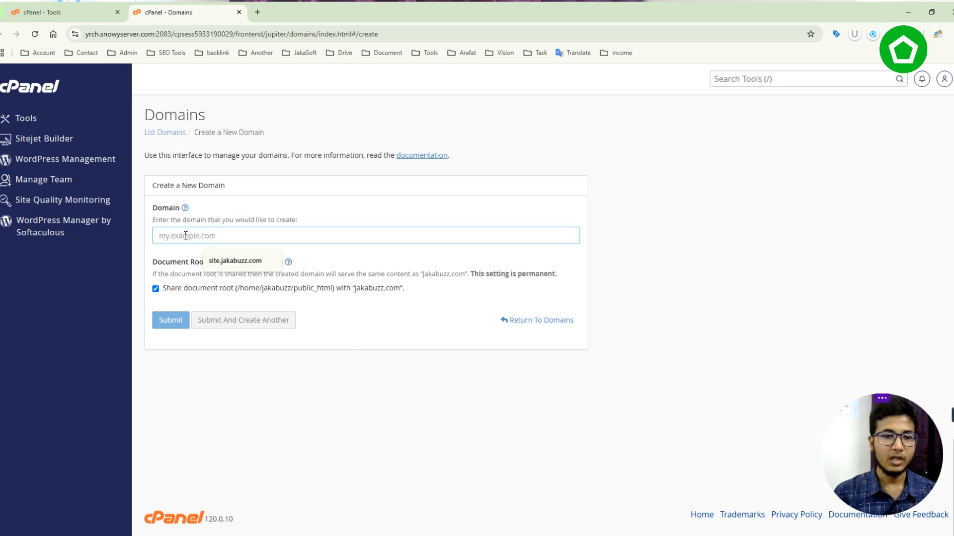
text(sewrvice)
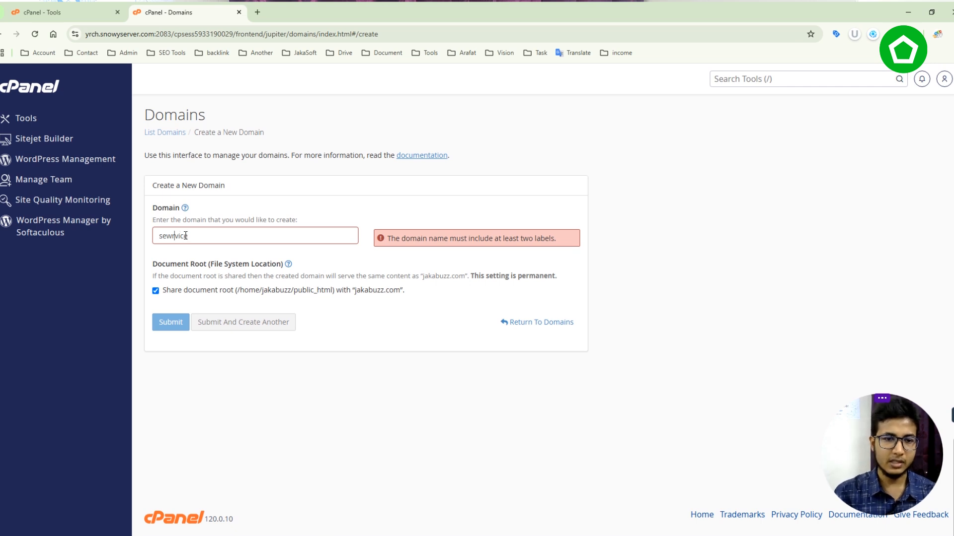
key(BackSpace)
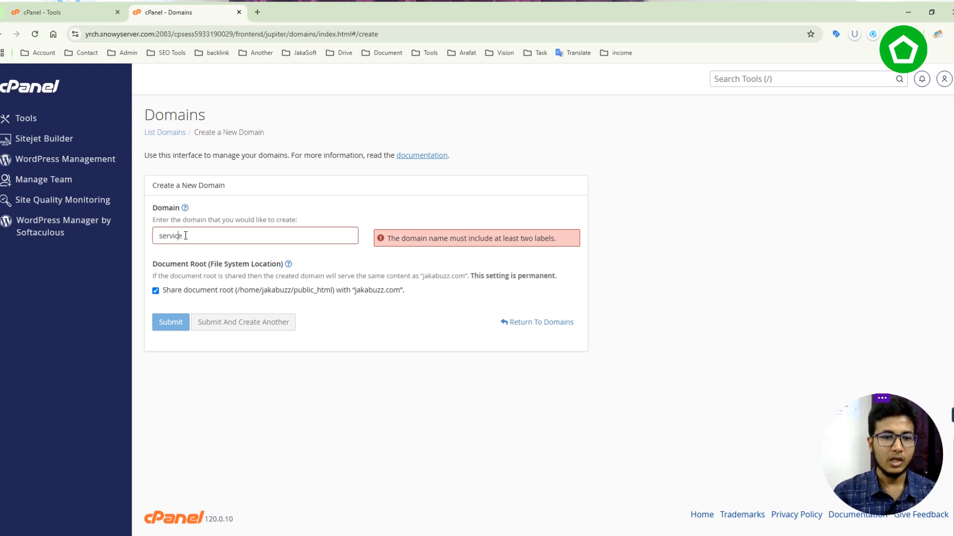
text(.)
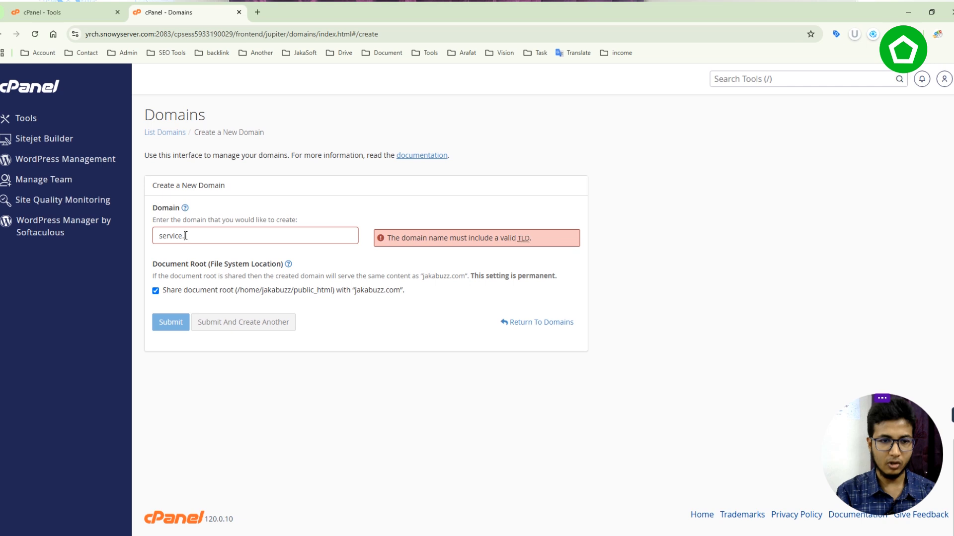
text(jaka)
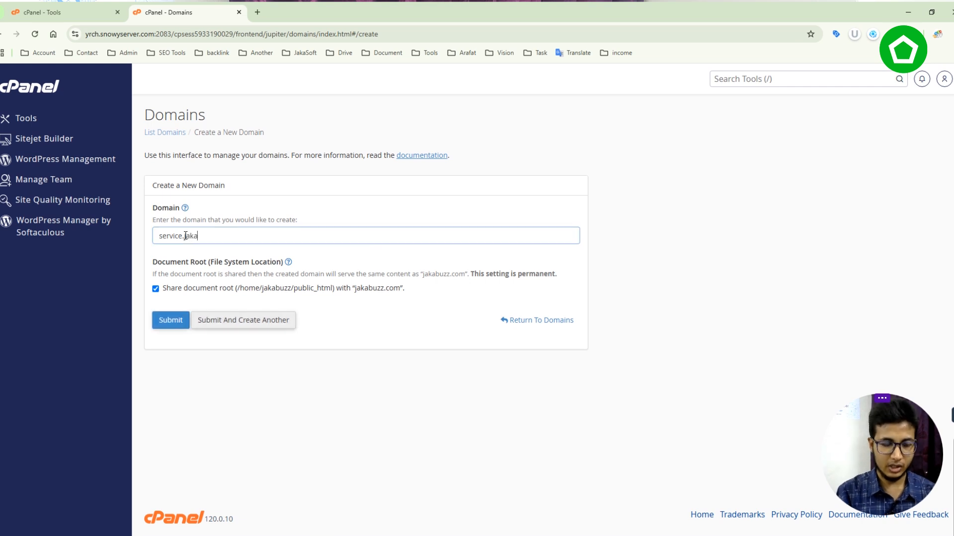
text(buzz.com)
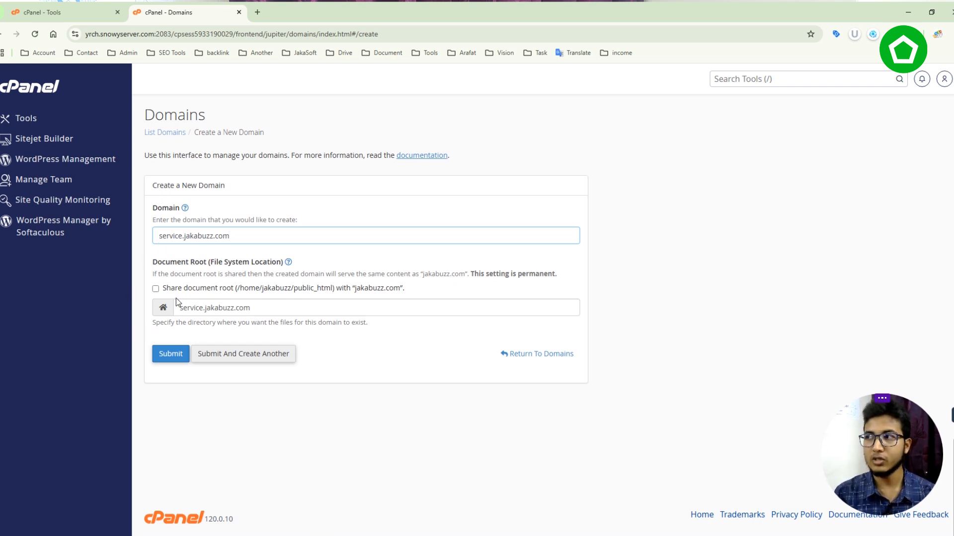
click(166, 353)
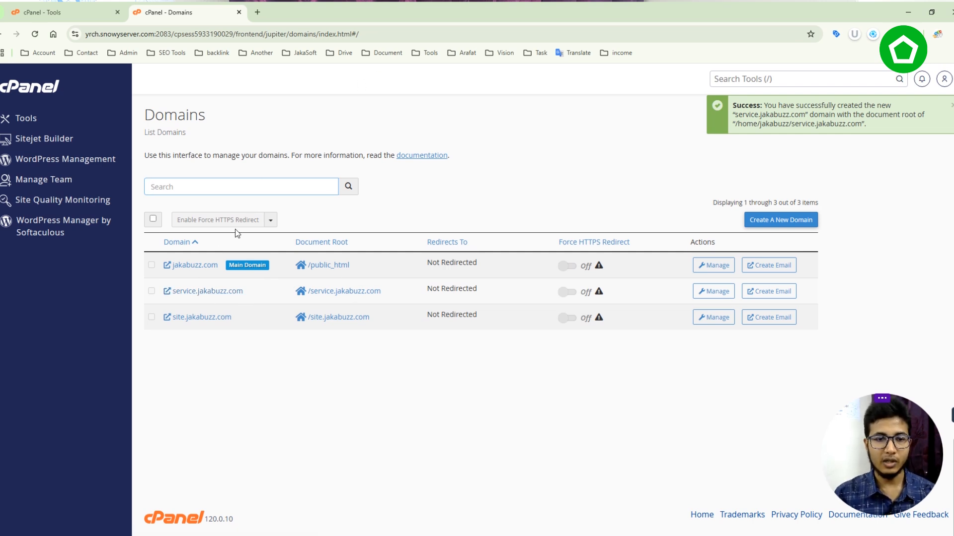
- Return to the tools overview, close the spare browser tab and open File Manager
click(20, 122)
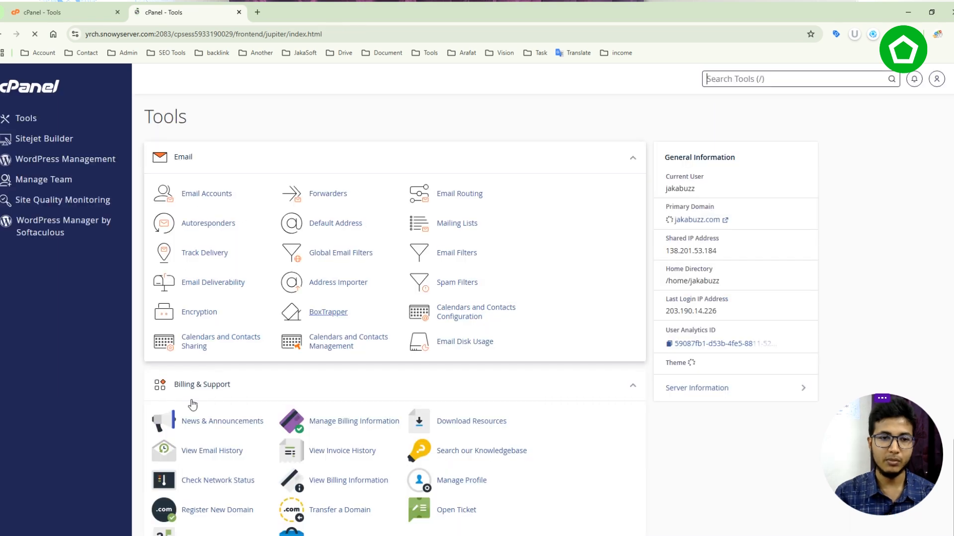
click(117, 12)
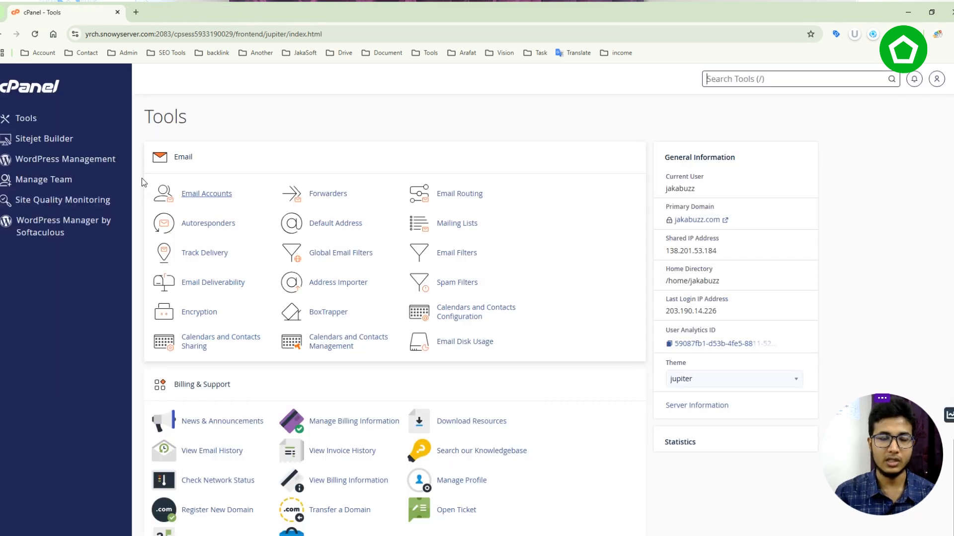
scroll(234, 359, down, 5)
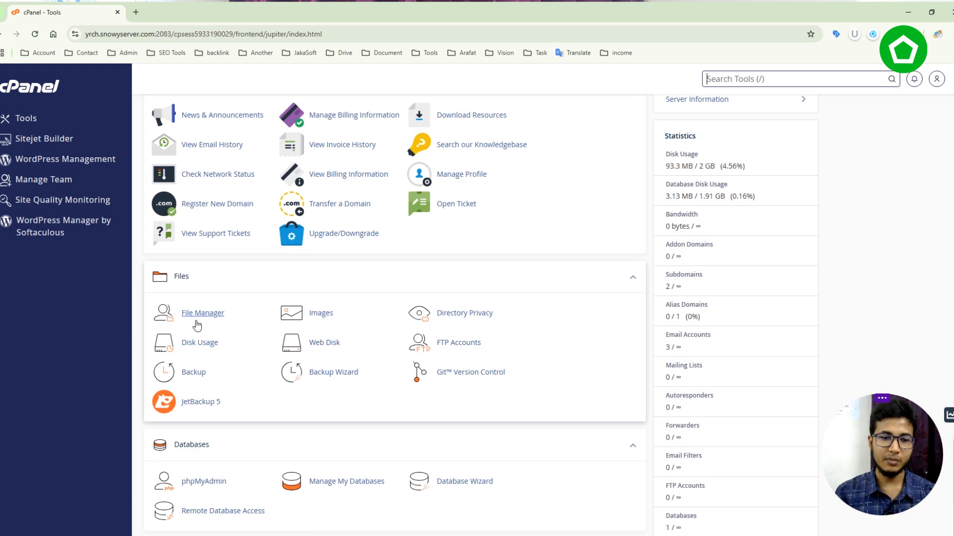
scroll(198, 298, up, 5)
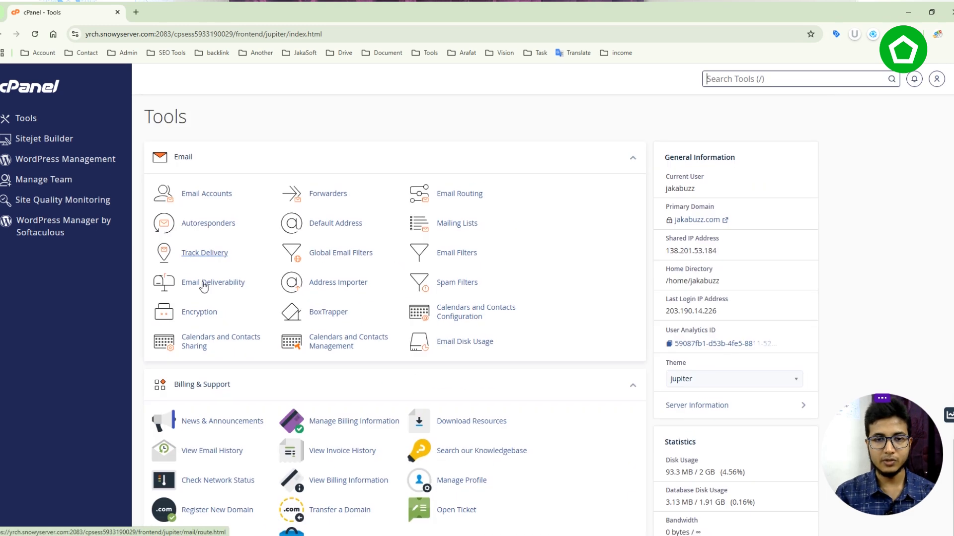
scroll(203, 286, down, 3)
click(198, 414)
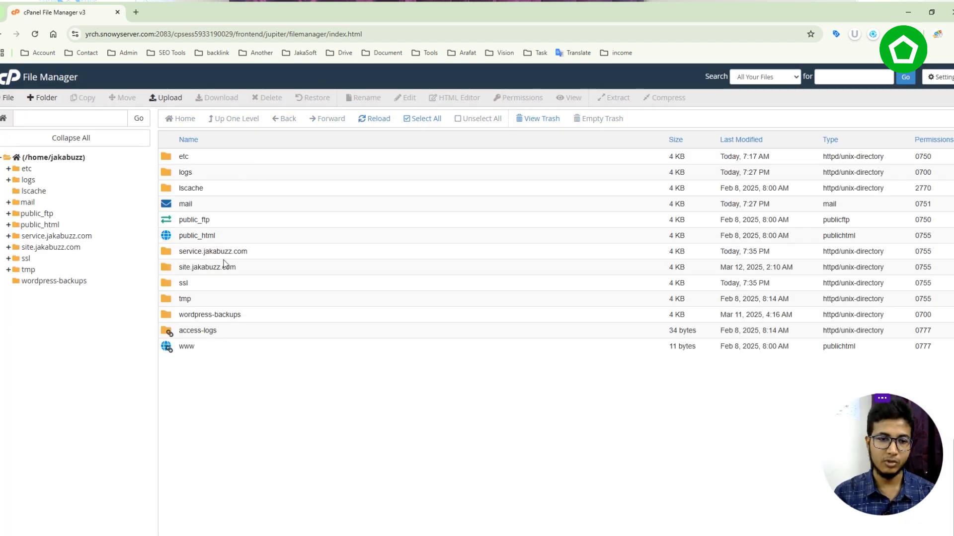
- Open the service.jakabuzz.com folder in the home directory
drag(181, 251, 299, 260)
click(299, 260)
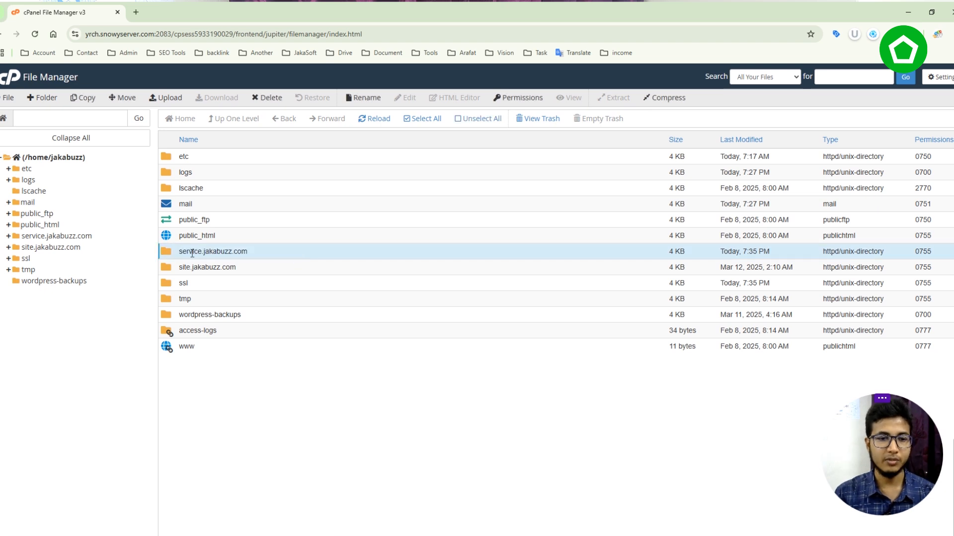
double_click(269, 252)
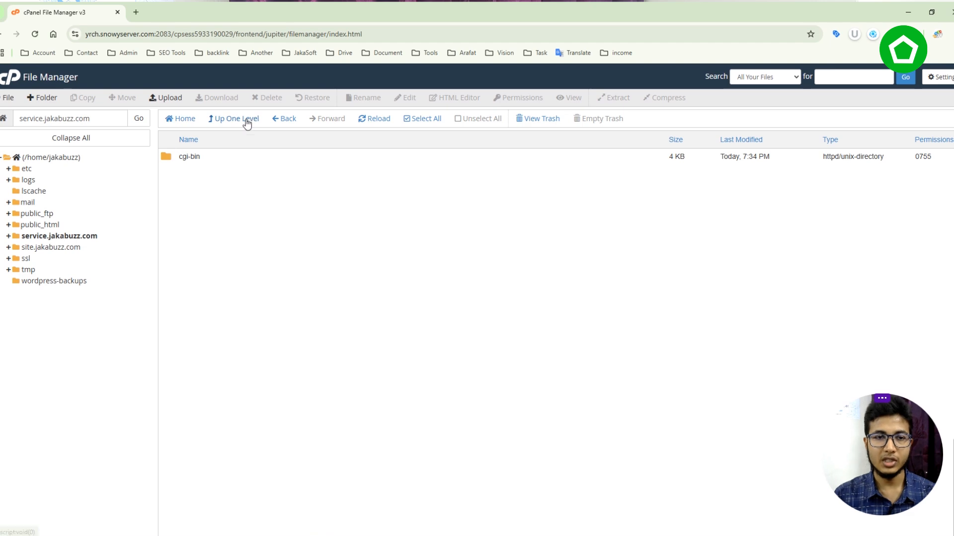
- Load the main site jakabuzz.com in a new browser tab
click(136, 15)
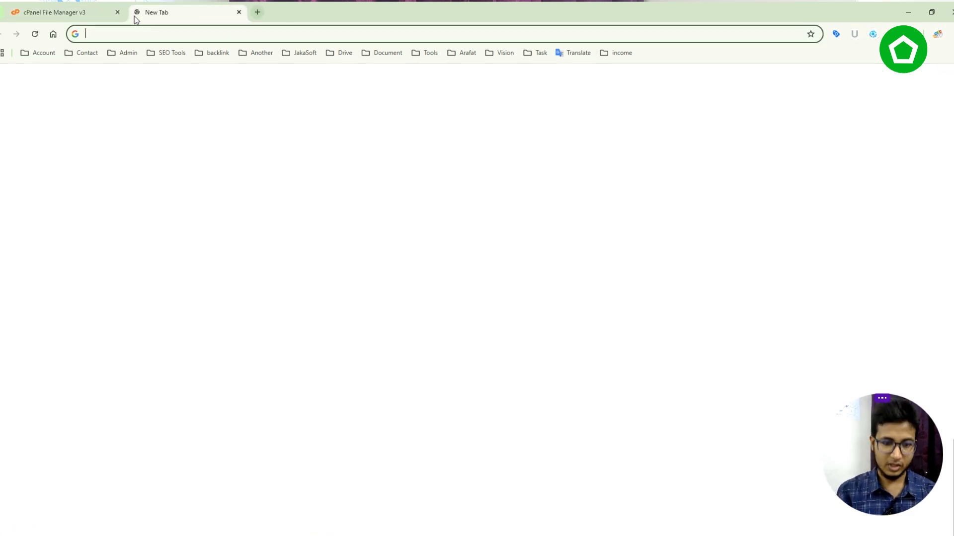
text(jaka)
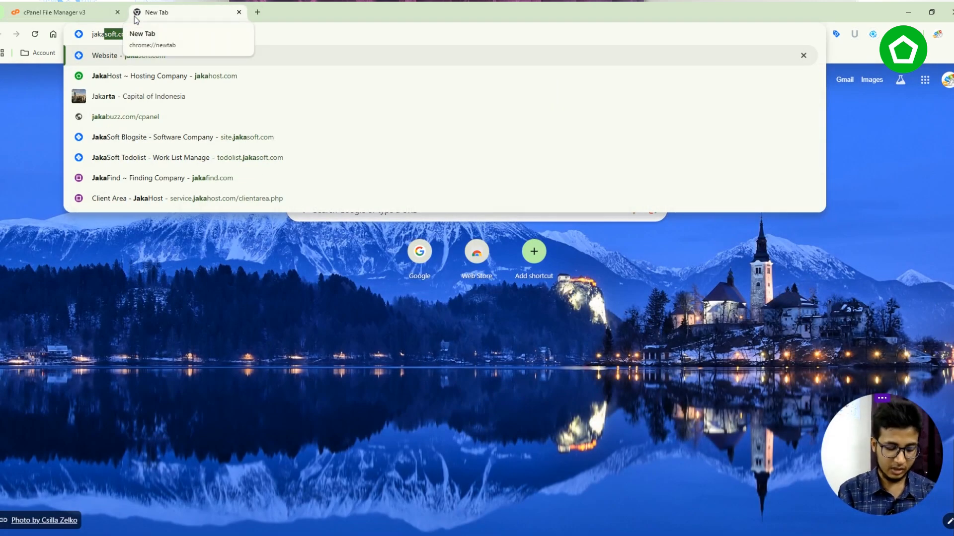
text(buzz)
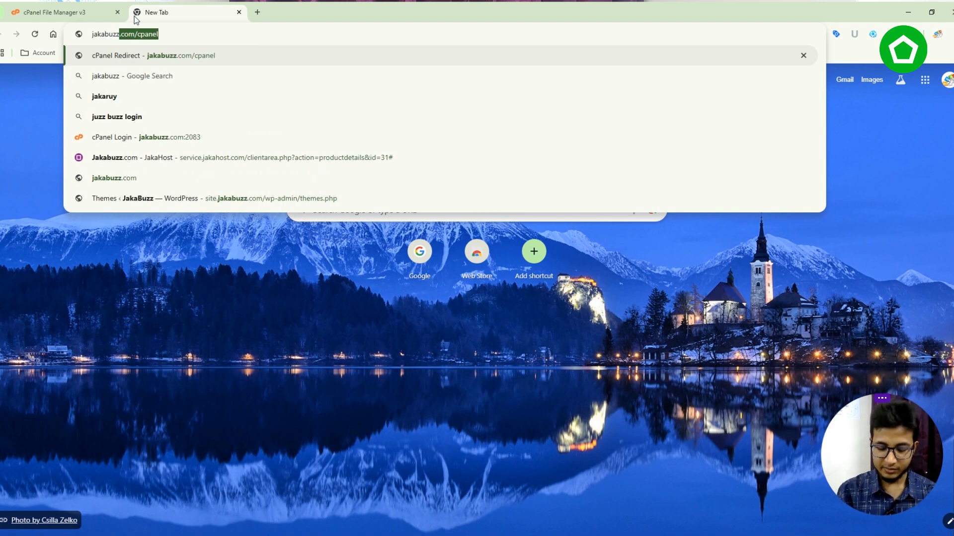
key(Right)
key(BackSpace)
key(BackSpace)
key(BackSpace)
key(BackSpace)
key(BackSpace)
key(BackSpace)
key(Return)
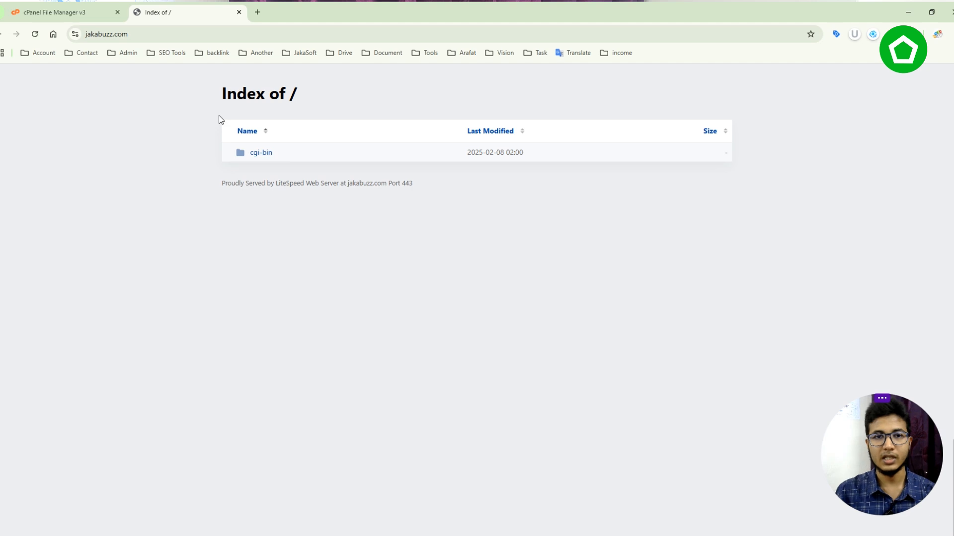
click(138, 32)
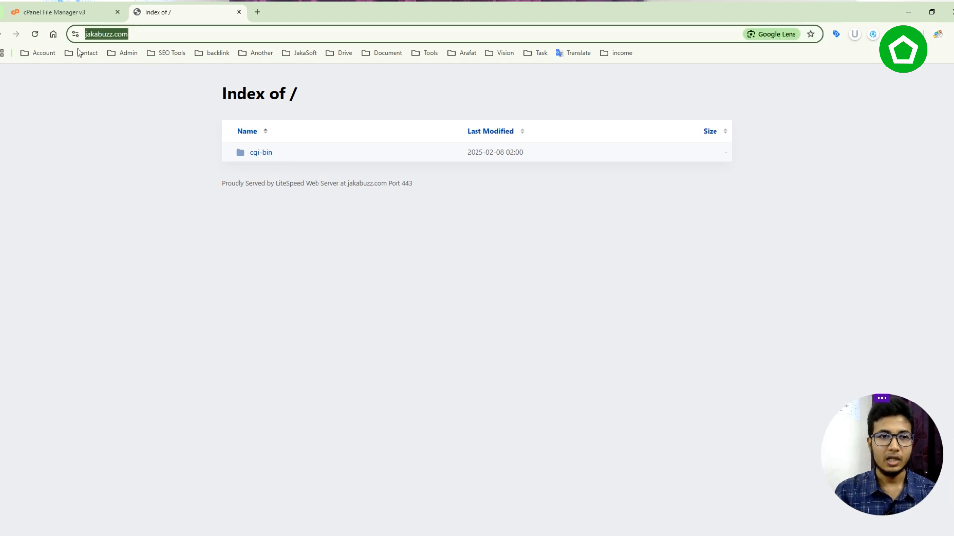
click(88, 36)
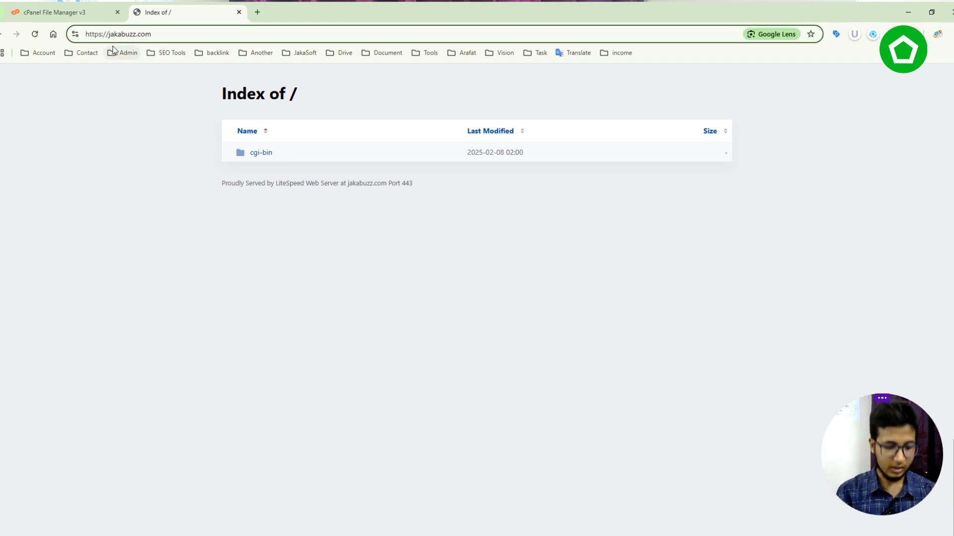
text(service.)
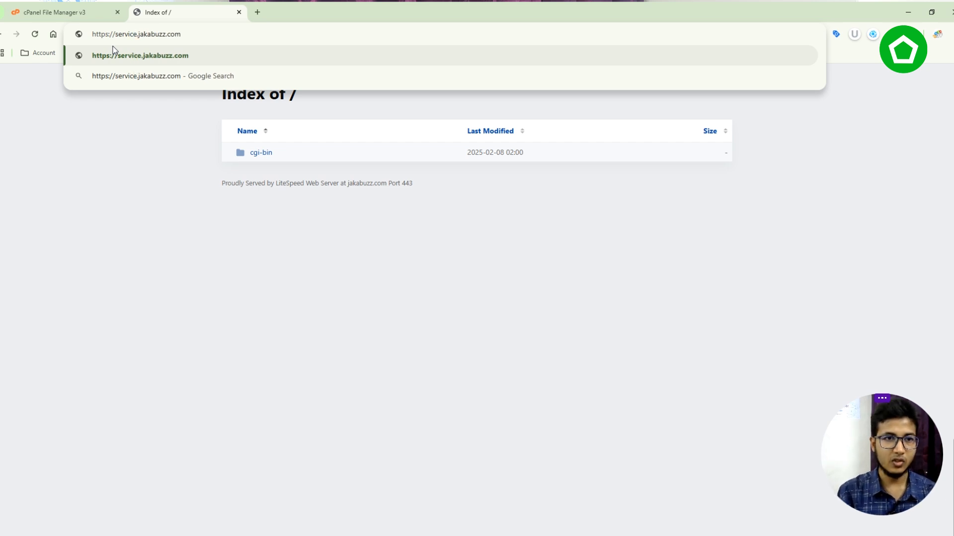
key(Return)
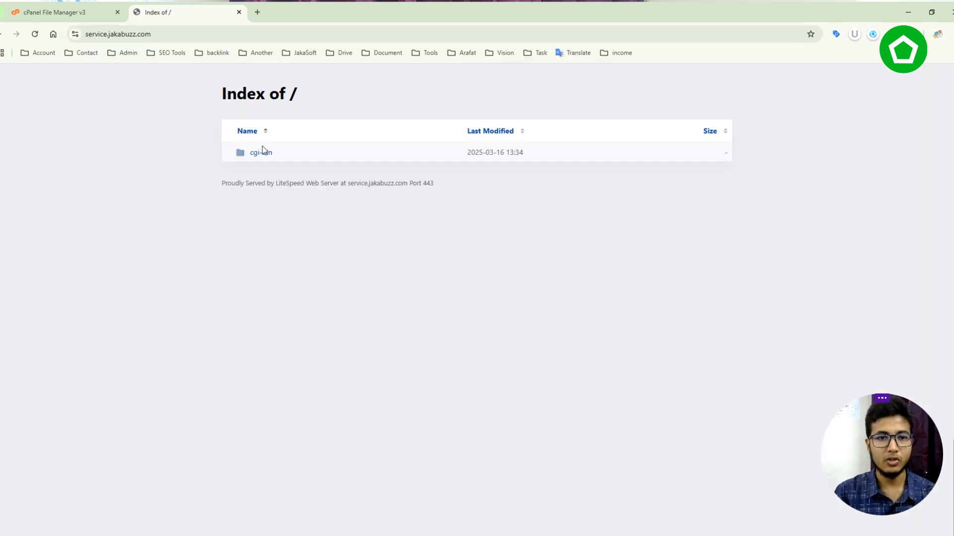
- Compare the service.jakabuzz.com folder in File Manager with the subdomain's live directory listing, ending in File Manager
click(64, 12)
right_click(202, 206)
click(318, 178)
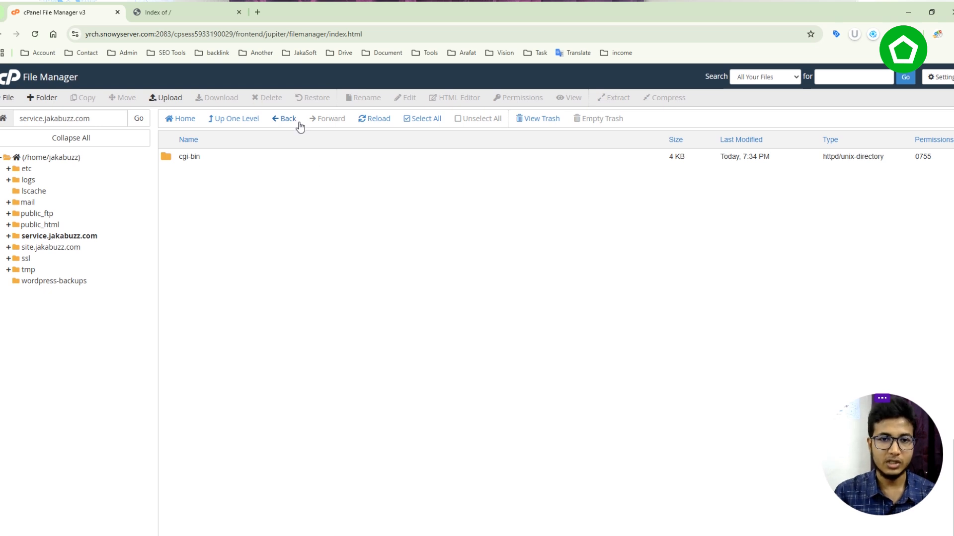
click(185, 11)
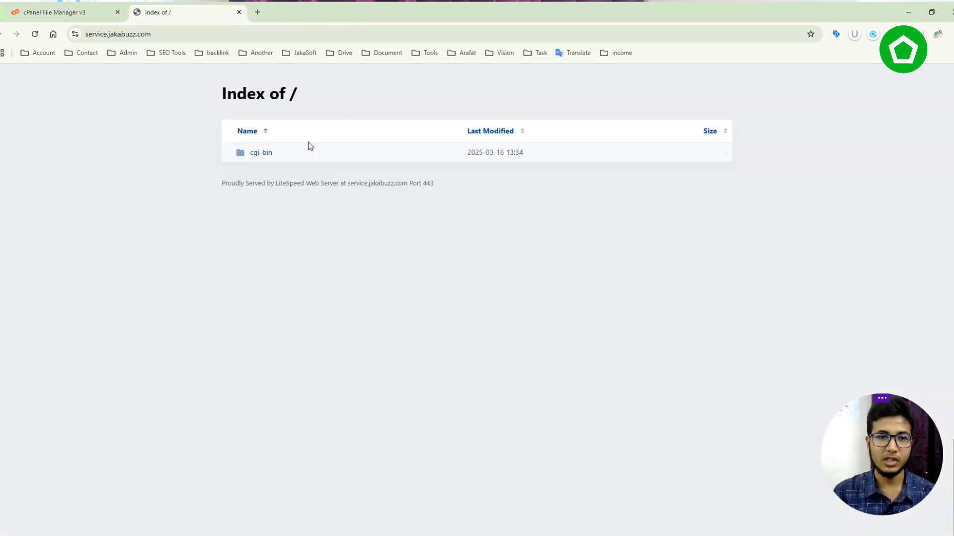
click(70, 11)
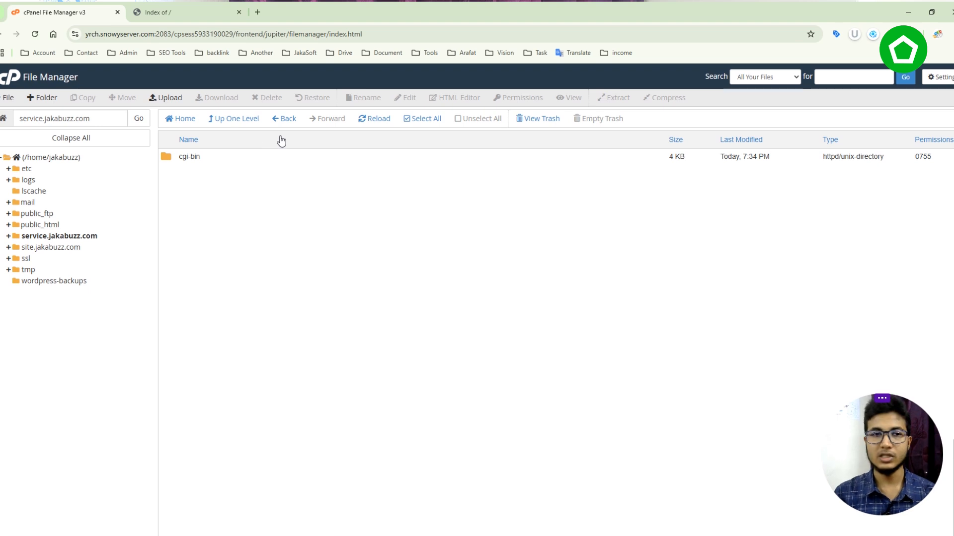